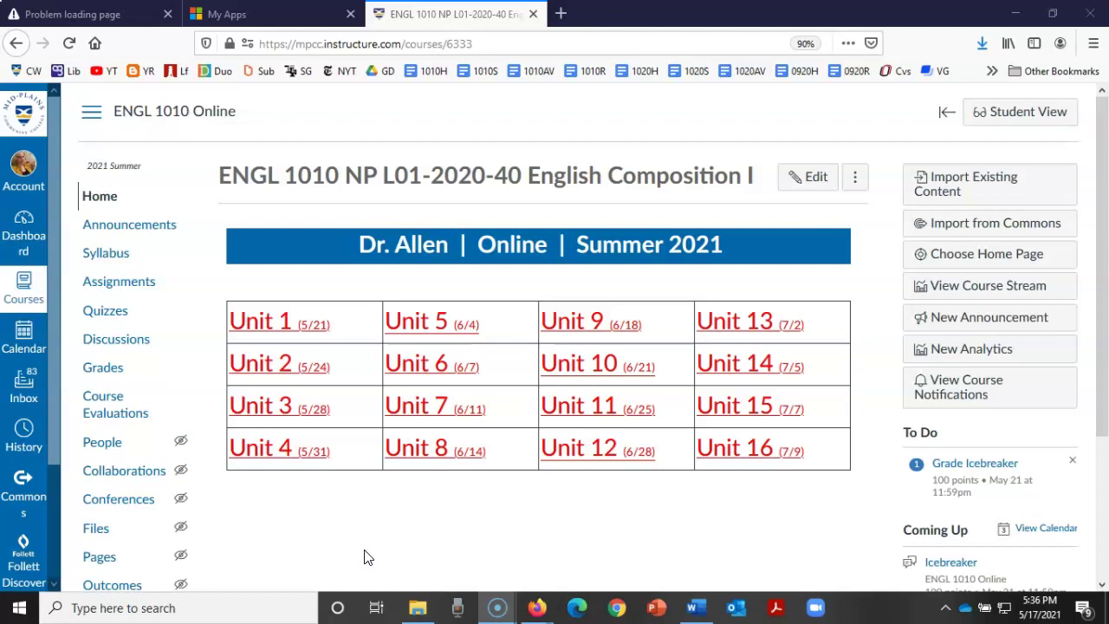
Open the Professional Email assignment from the course's assignments list and start a new rubric for it
left_click(128, 289)
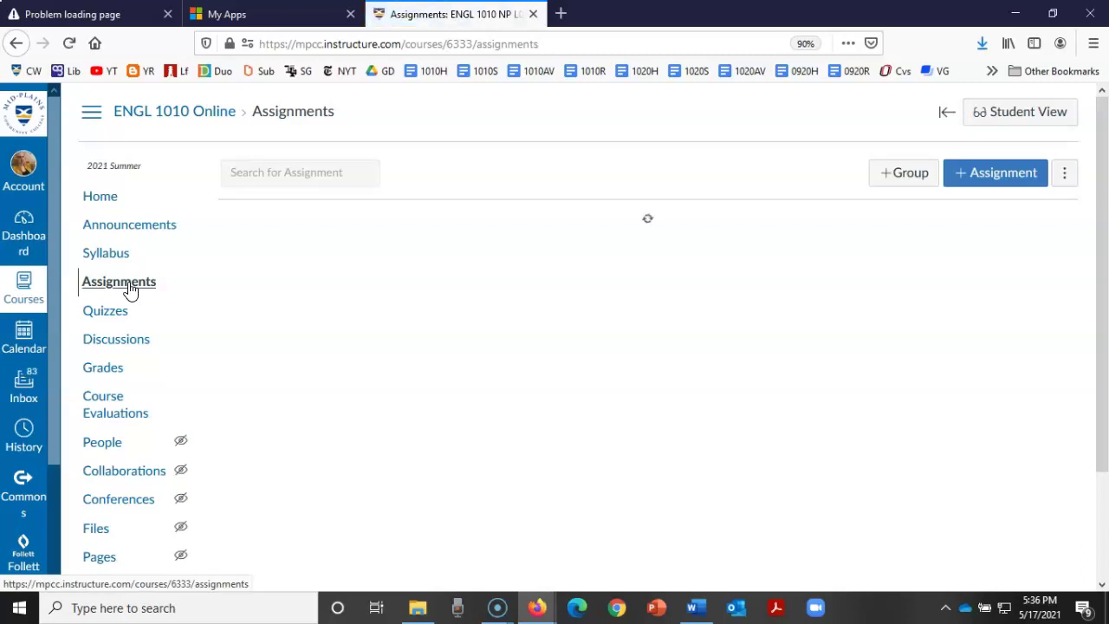
scroll(272, 303, "down", 5)
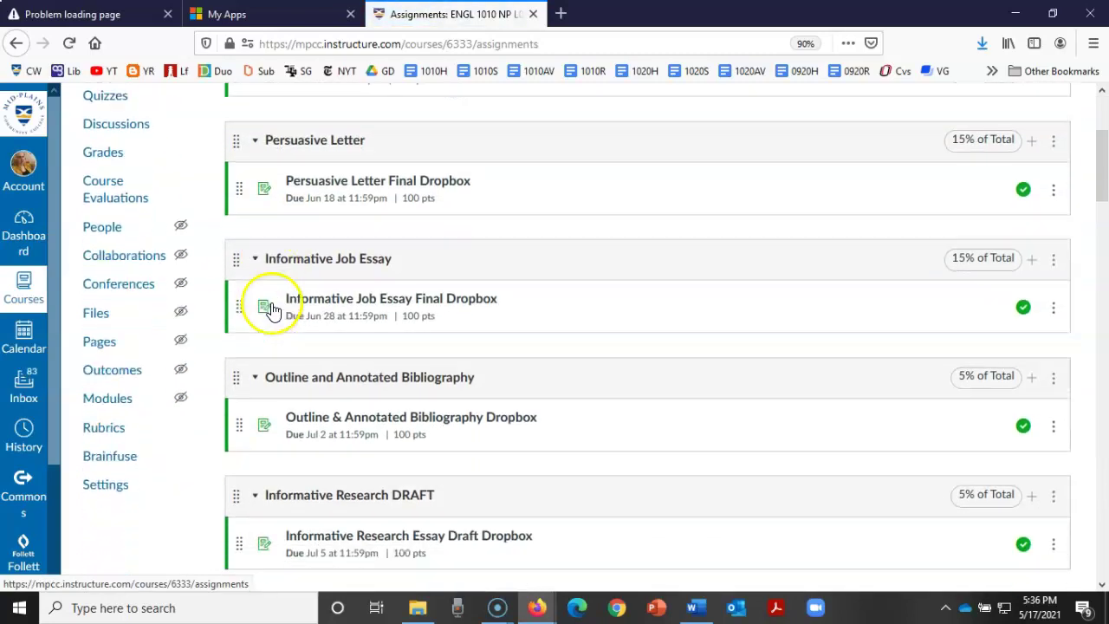
scroll(271, 309, "down", 5)
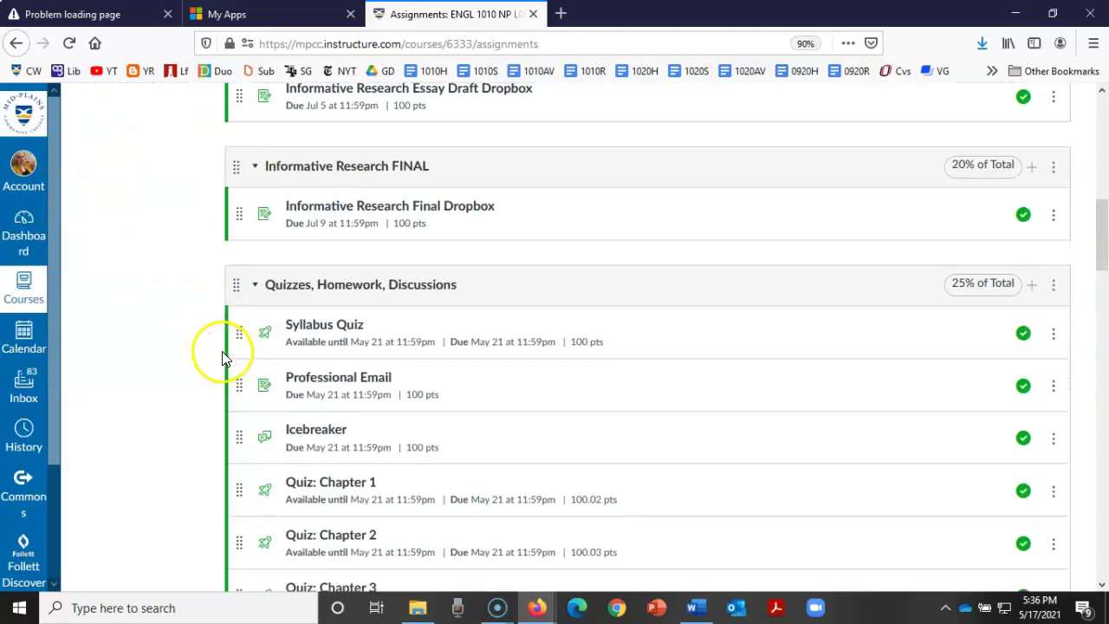
left_click(338, 381)
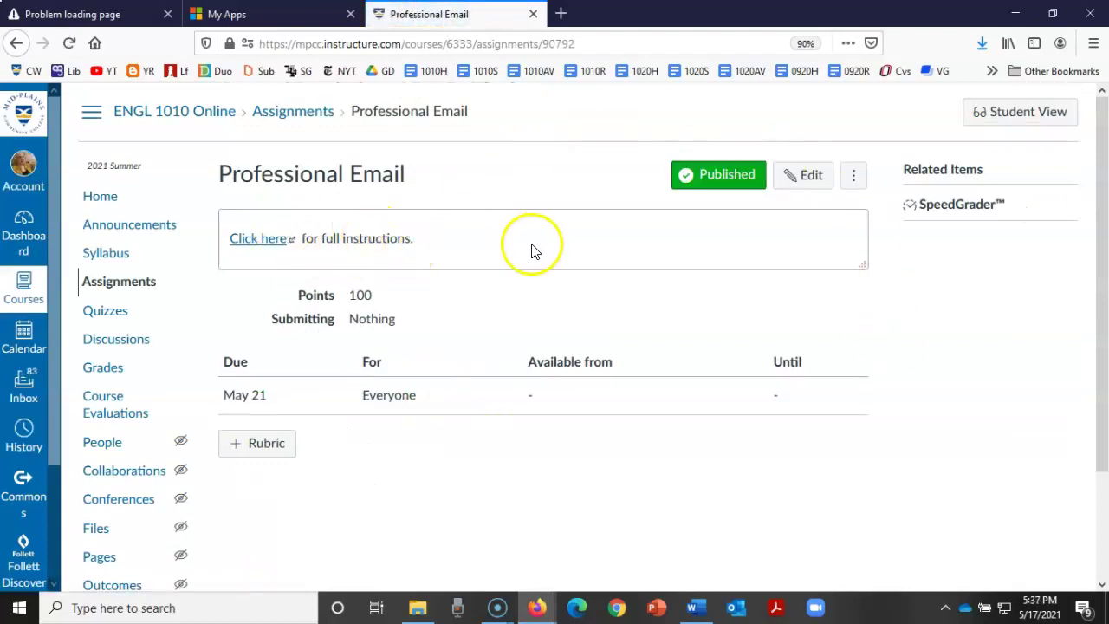
left_click(261, 447)
scroll(598, 390, "down", 3)
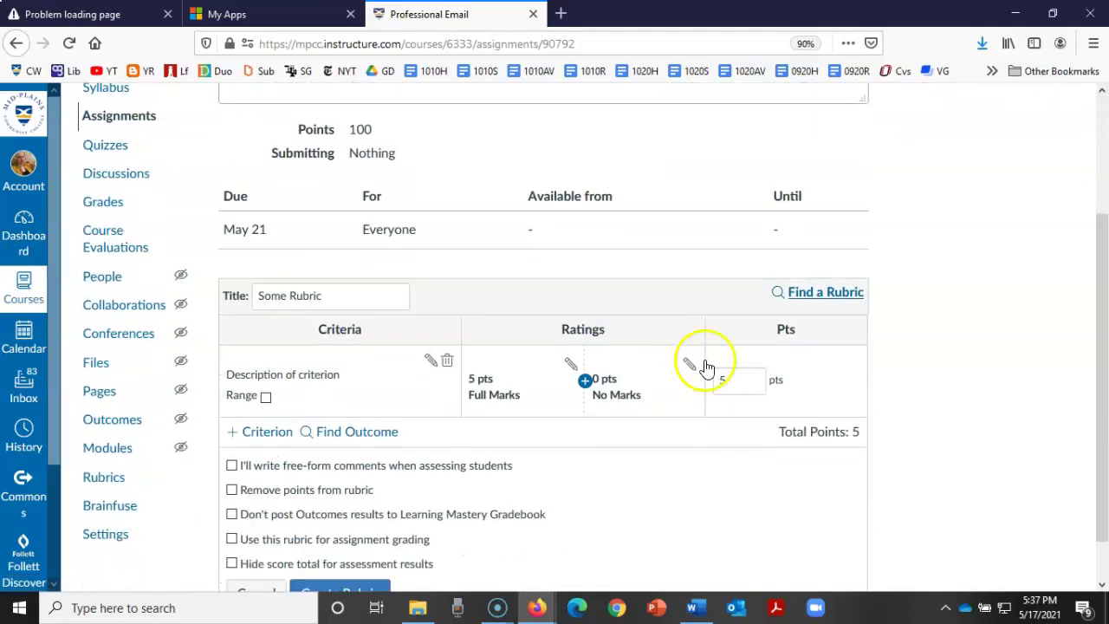
left_click(379, 382)
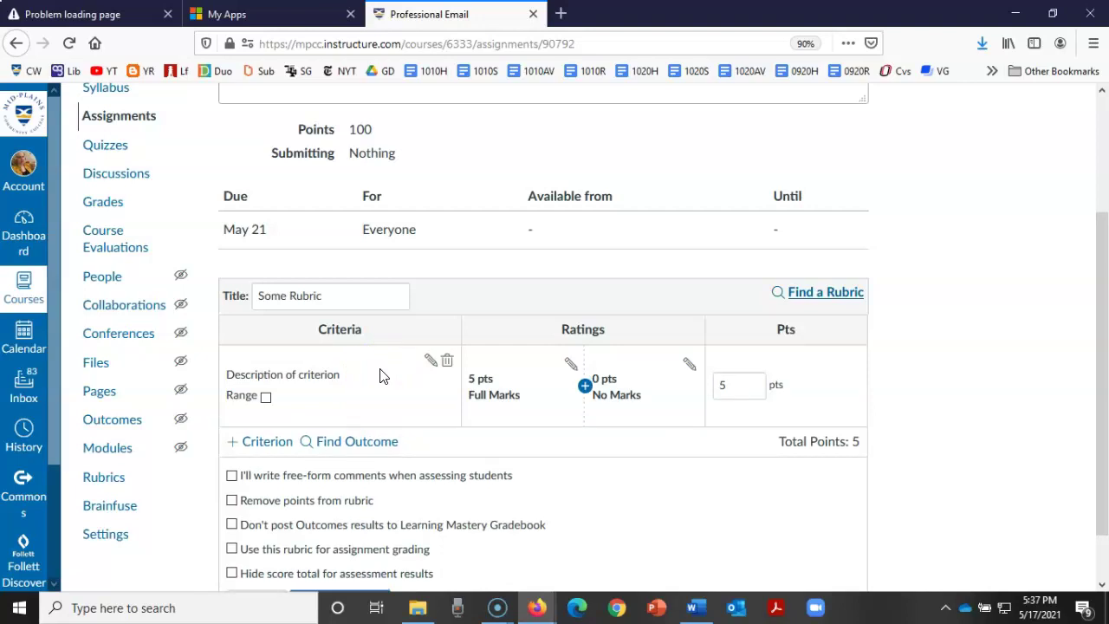
Browse the existing rubrics from other courses that could be attached to the Professional Email assignment, and close the finder
left_click(837, 293)
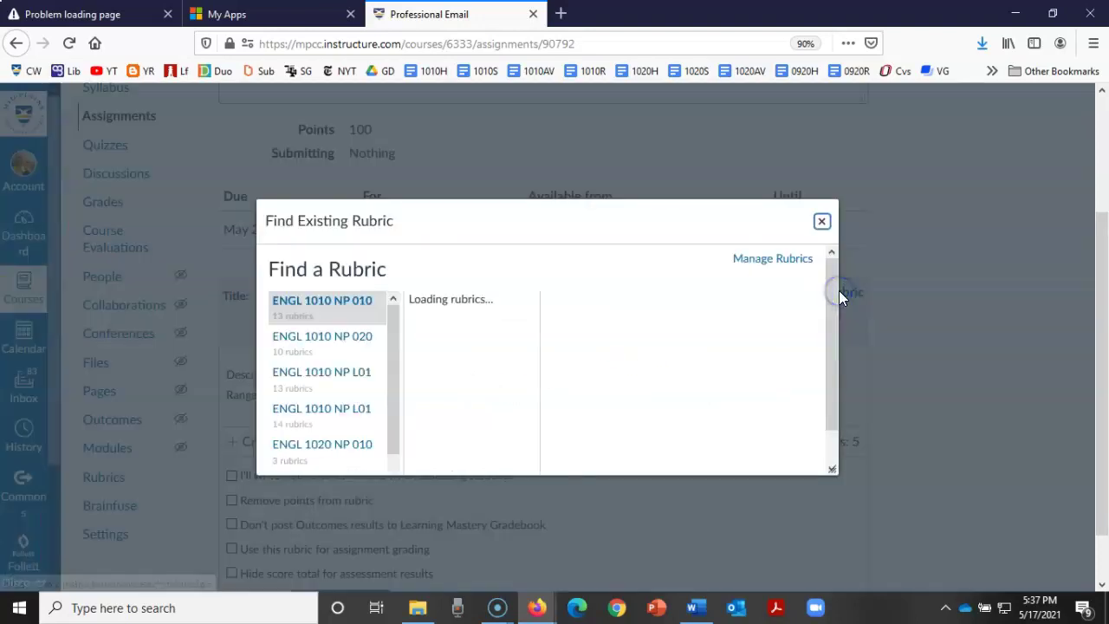
scroll(445, 371, "down", 3)
scroll(346, 381, "down", 3)
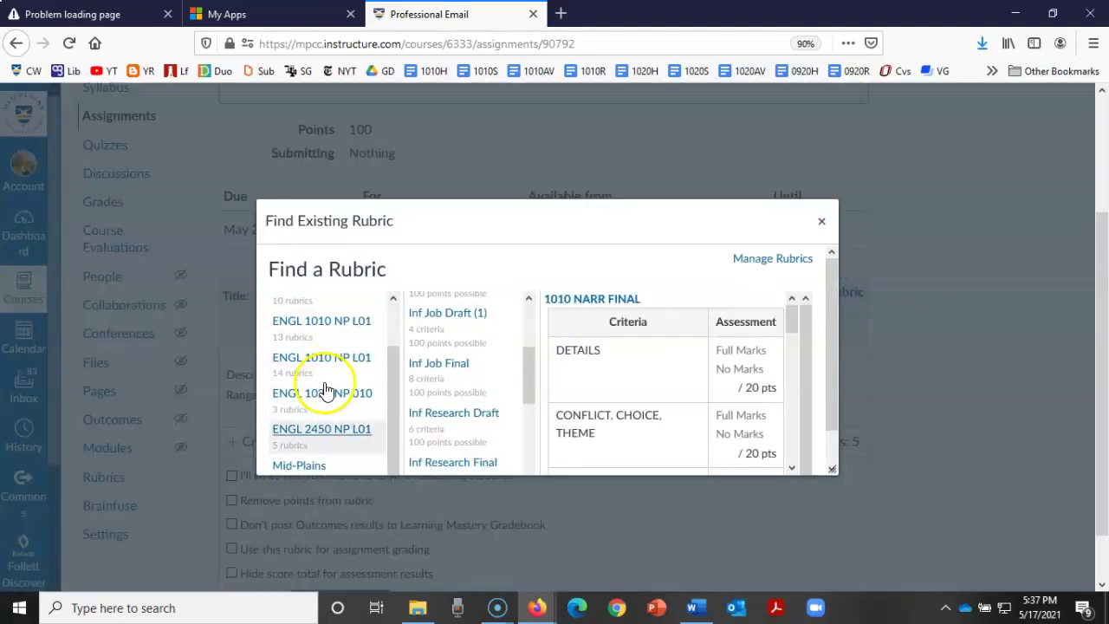
left_click(819, 223)
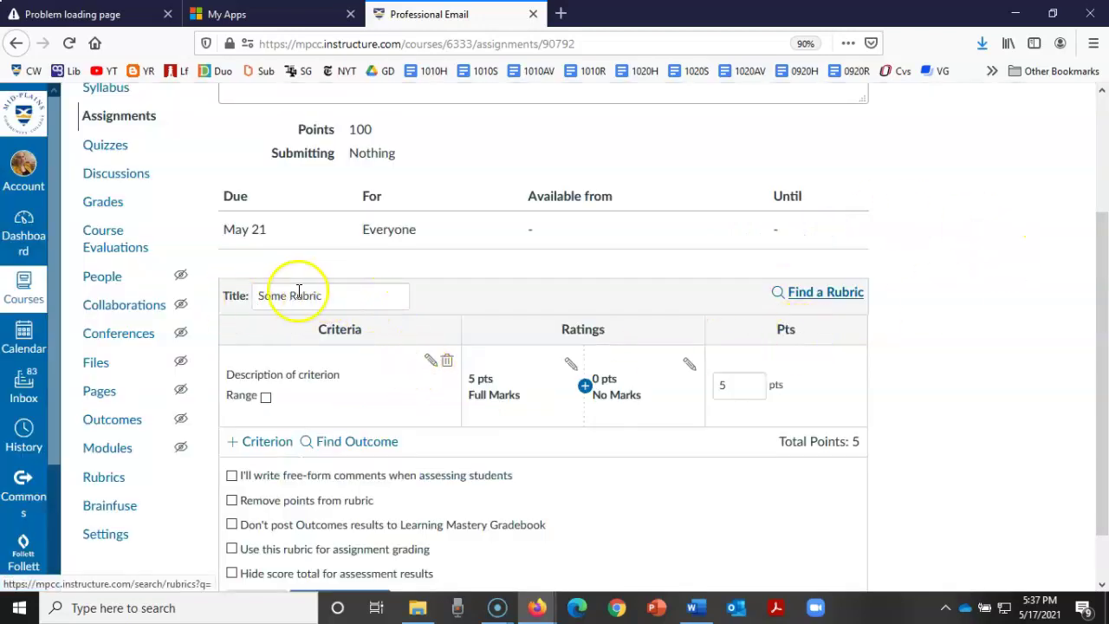
Return to the course's assignments list and open the Icebreaker discussion under Quizzes, Homework, Discussions
scroll(1023, 373, "up", 4)
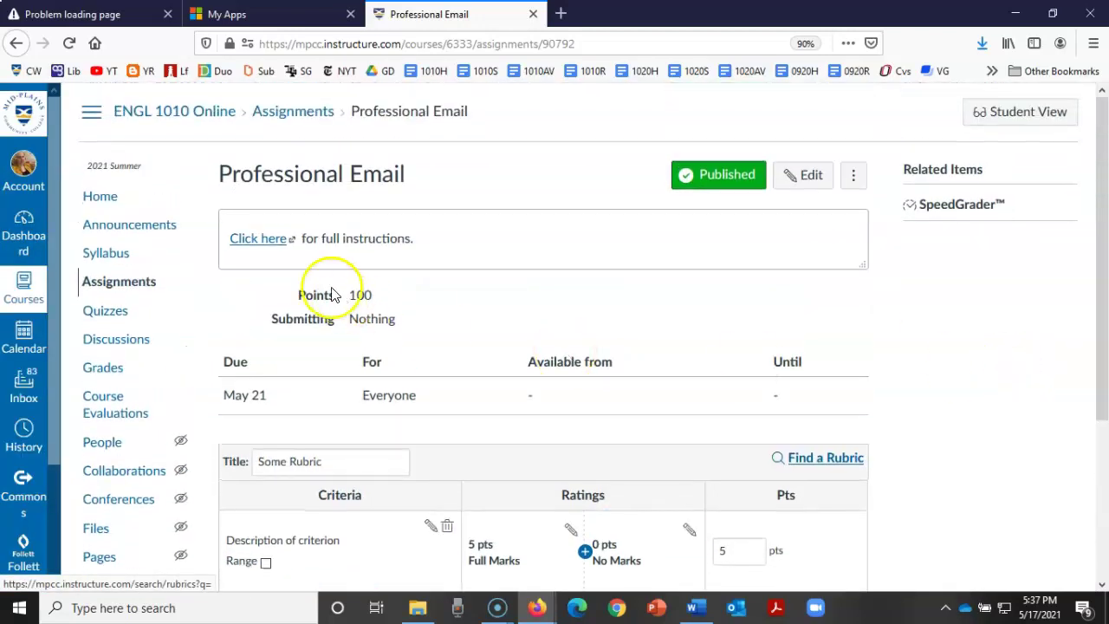
left_click(110, 289)
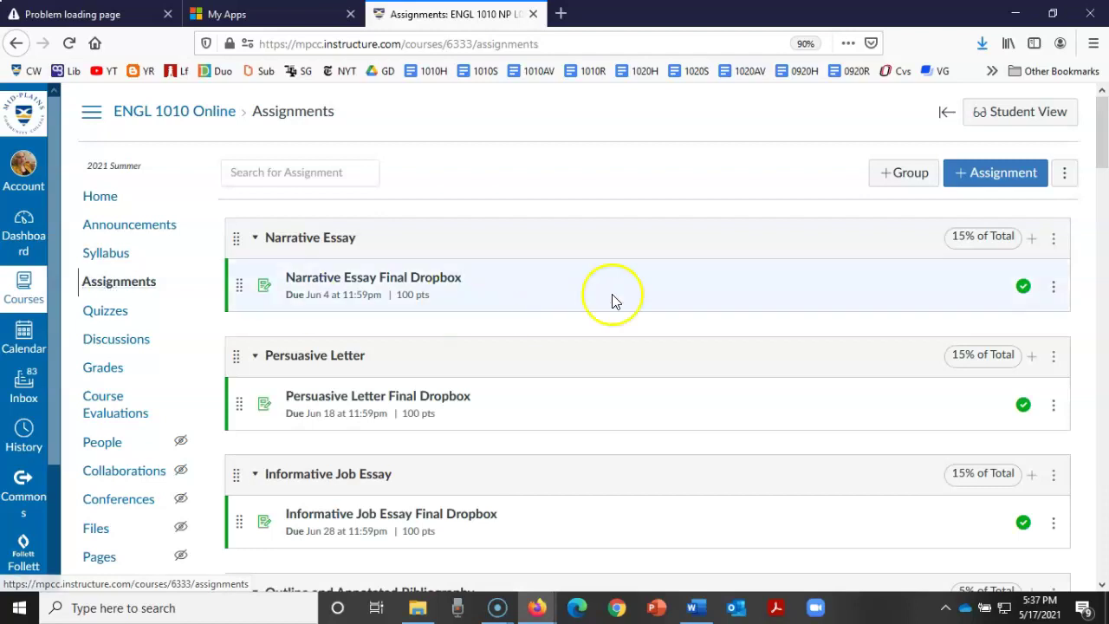
scroll(650, 306, "down", 5)
scroll(650, 309, "down", 10)
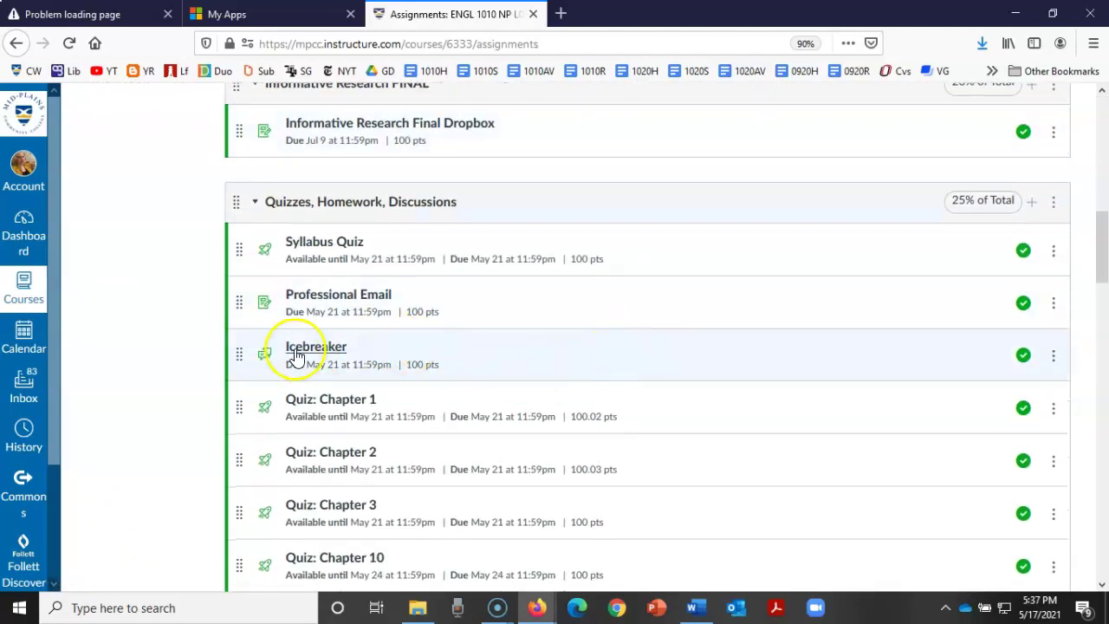
left_click(315, 348)
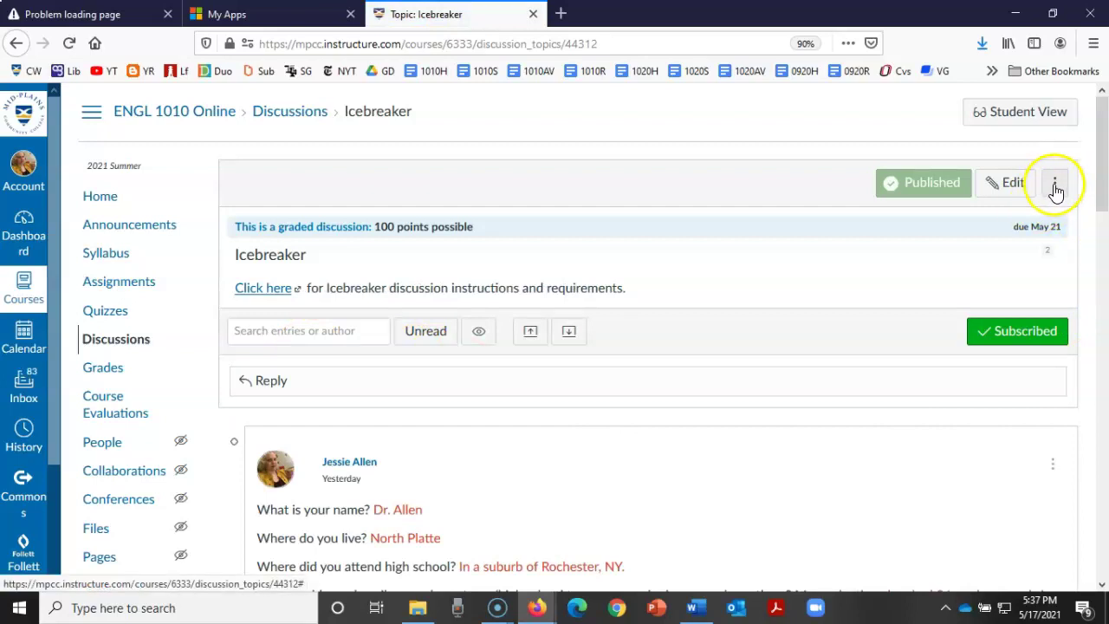
Start a new rubric for the Icebreaker discussion and enable its use for assignment grading
left_click(1053, 191)
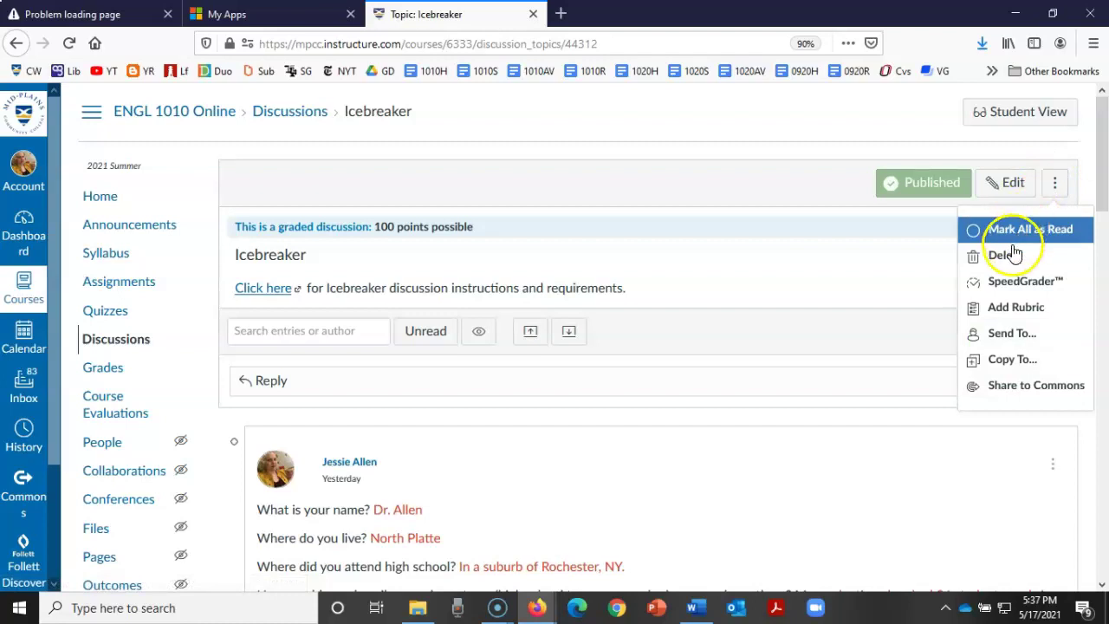
left_click(1003, 305)
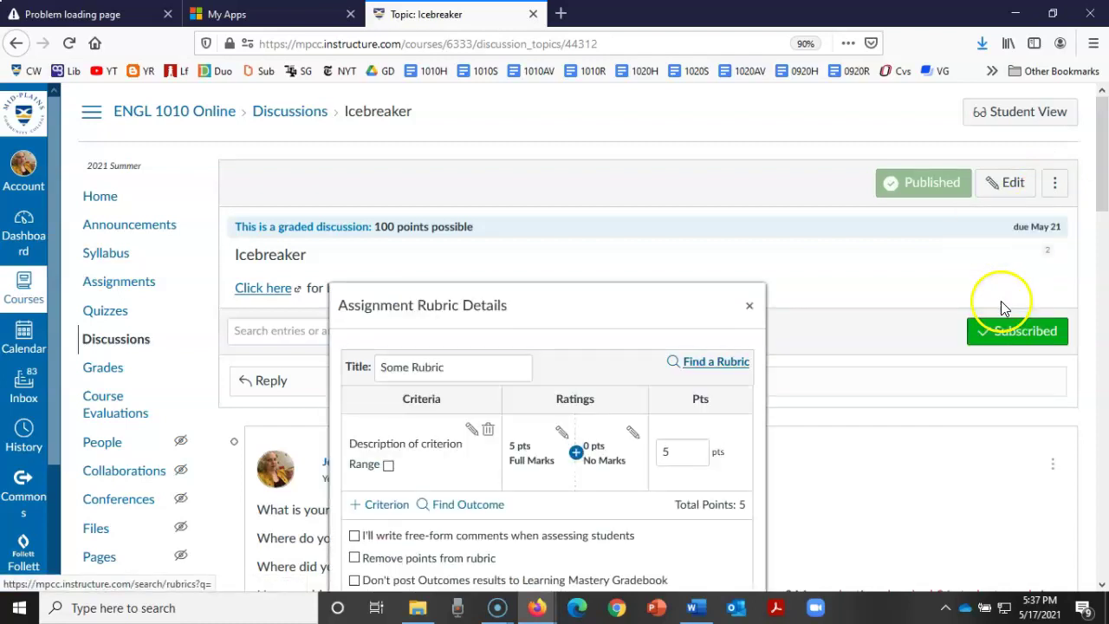
scroll(667, 316, "down", 2)
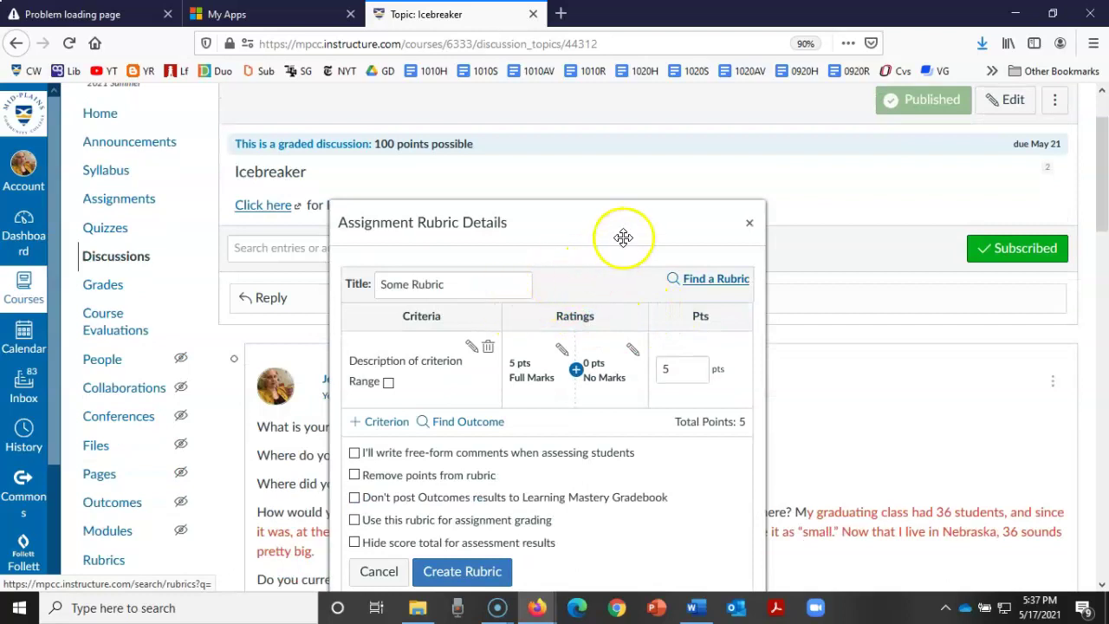
scroll(624, 235, "down", 2)
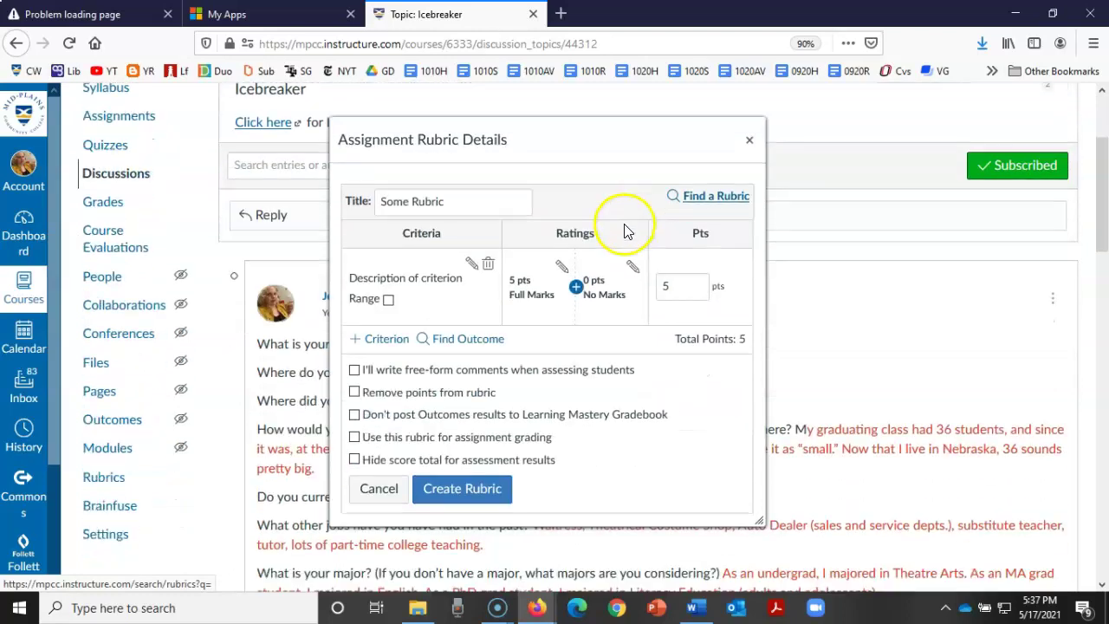
left_click(354, 437)
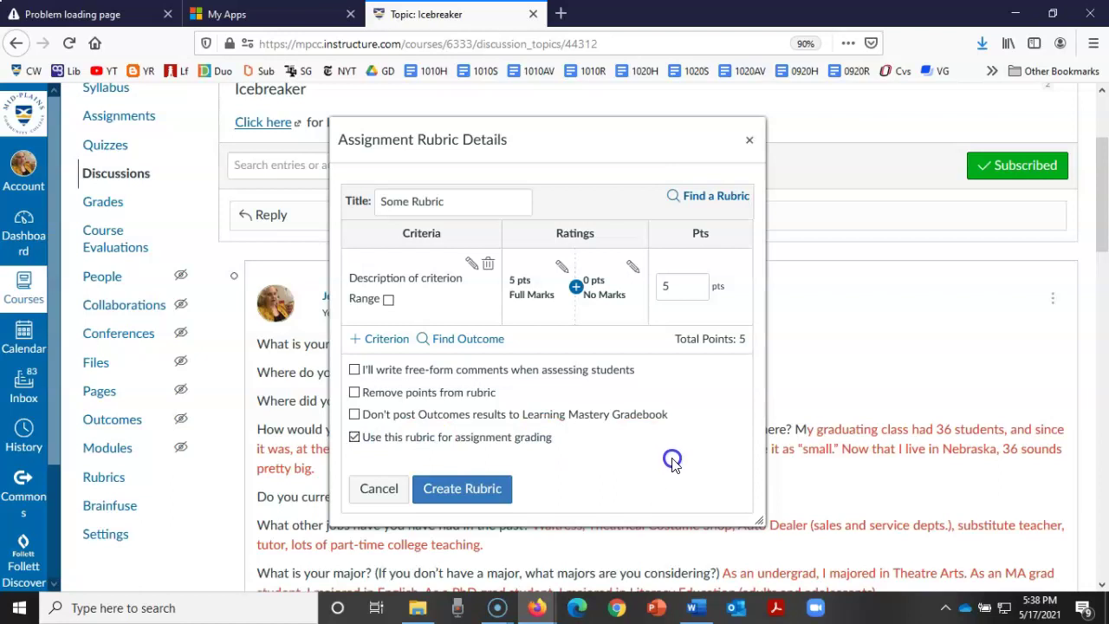
Title the new rubric "Icebreaker Discussion"
left_click(349, 202)
triple_click(384, 202)
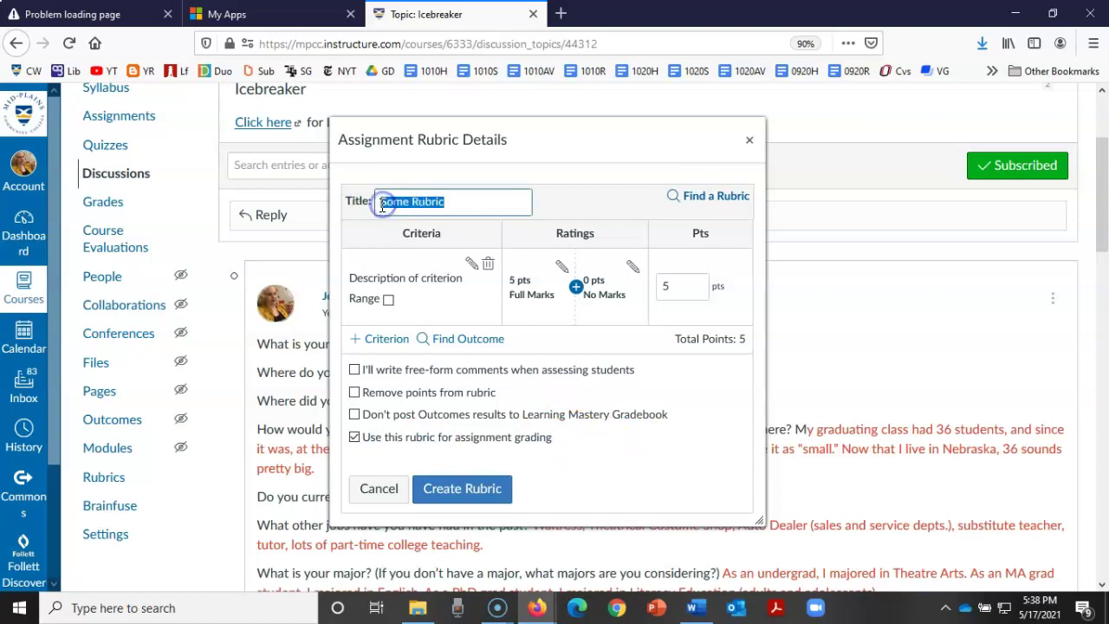
type("Icebreaker Discussion")
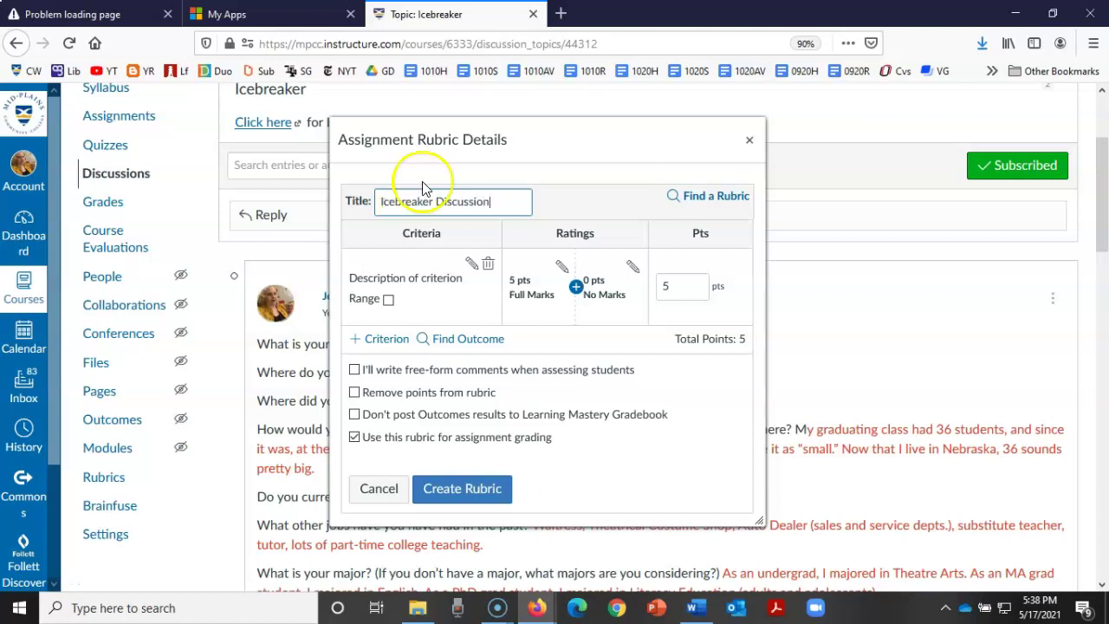
left_click_drag(559, 147, 561, 147)
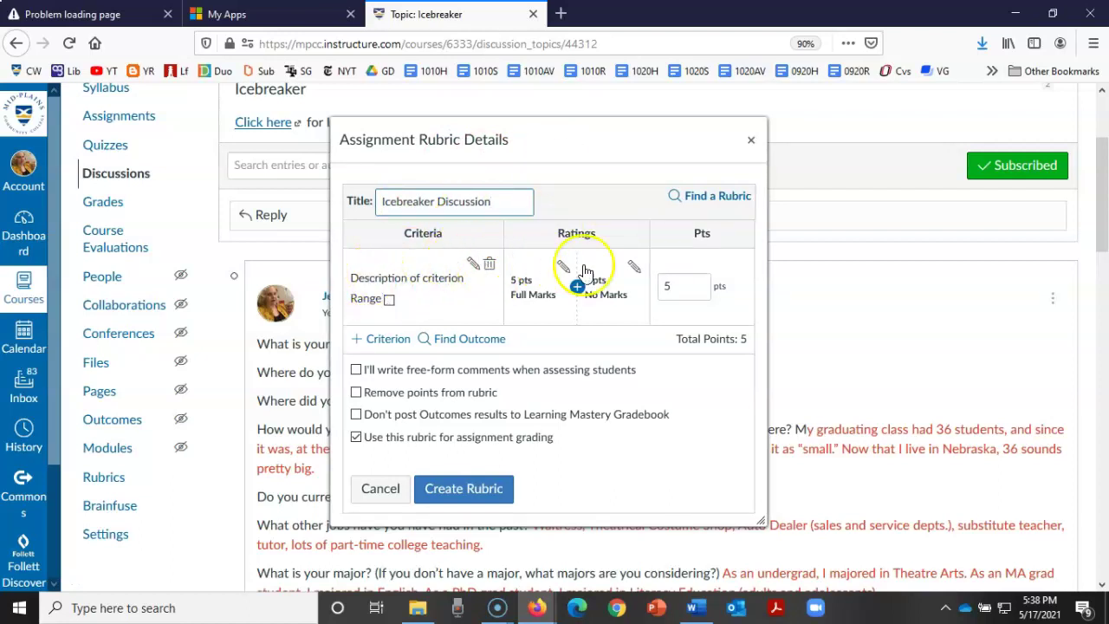
Describe the first criterion as "Icebreaker Questions" with the long description "Answer all questions thoroughly and thoughtfully"
left_click(473, 263)
left_click(510, 279)
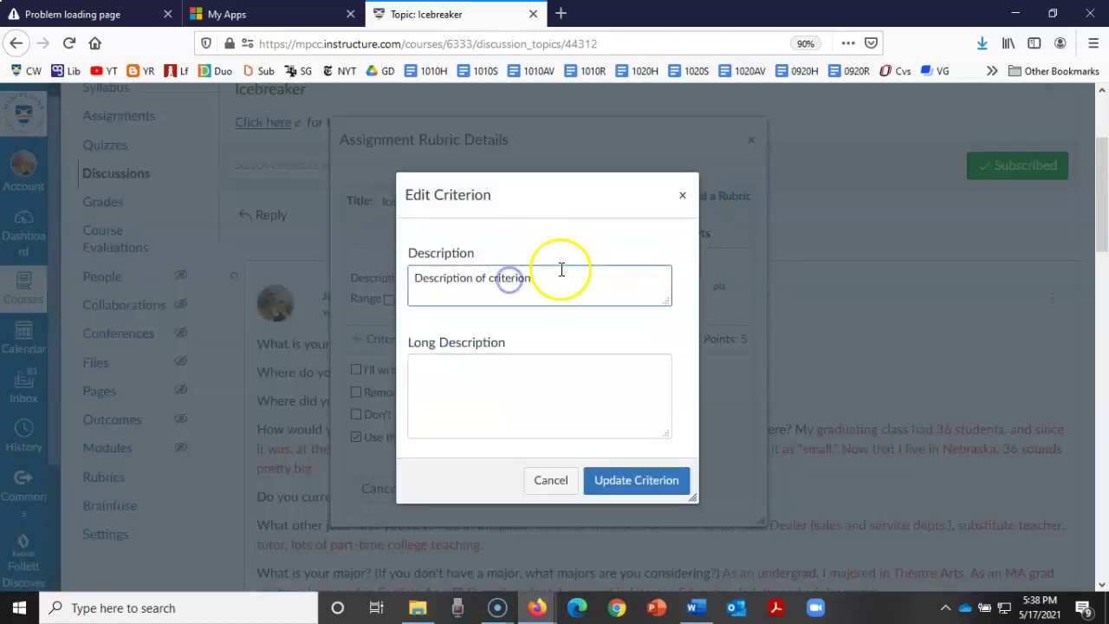
left_click_drag(561, 269, 364, 286)
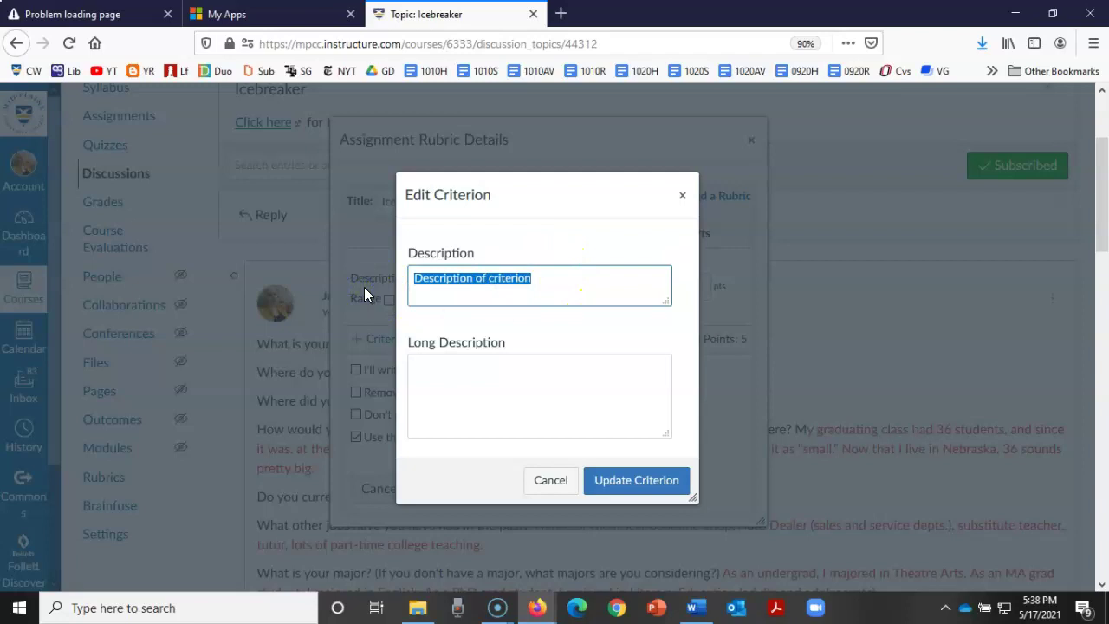
type("Ice")
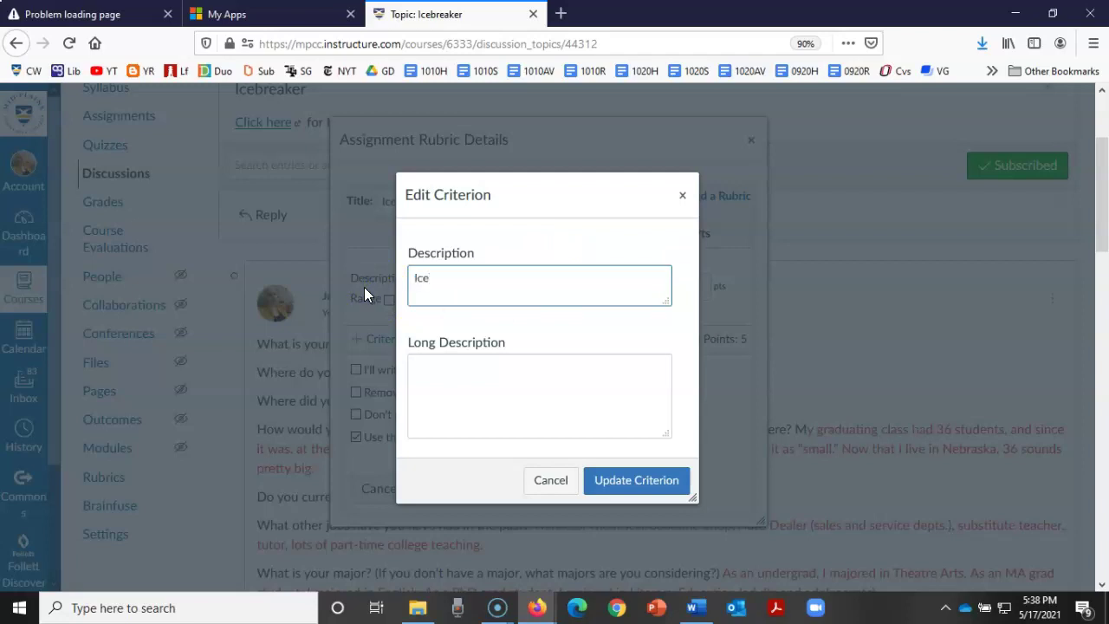
type("breaker ")
type("Qui")
type("estions")
left_click(442, 378)
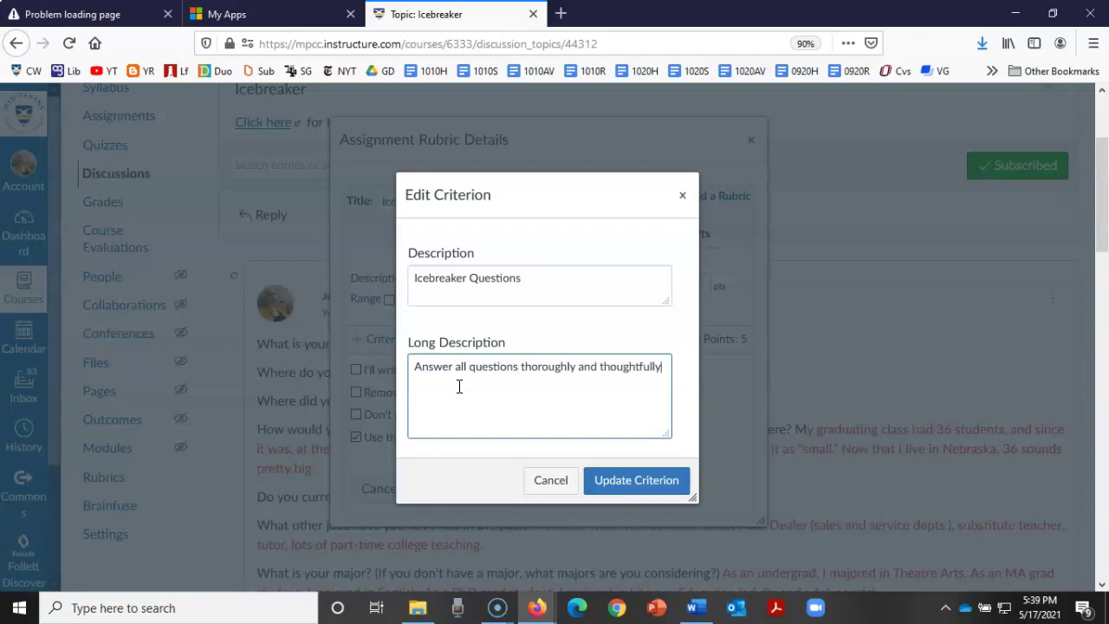
left_click(637, 491)
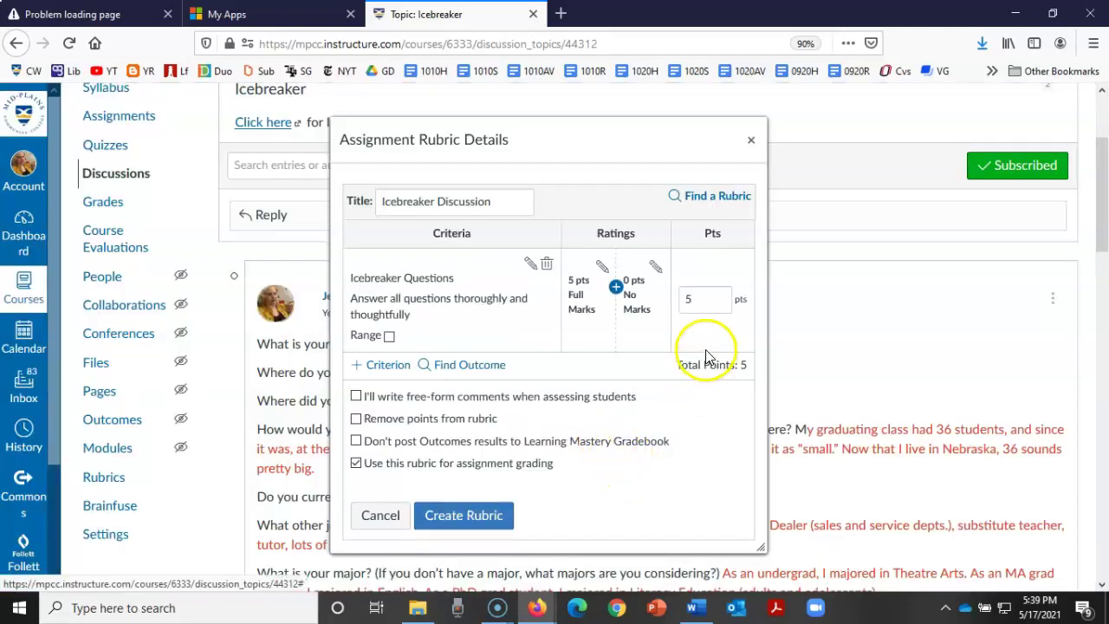
Set the Icebreaker Questions criterion to 80 points
double_click(709, 299)
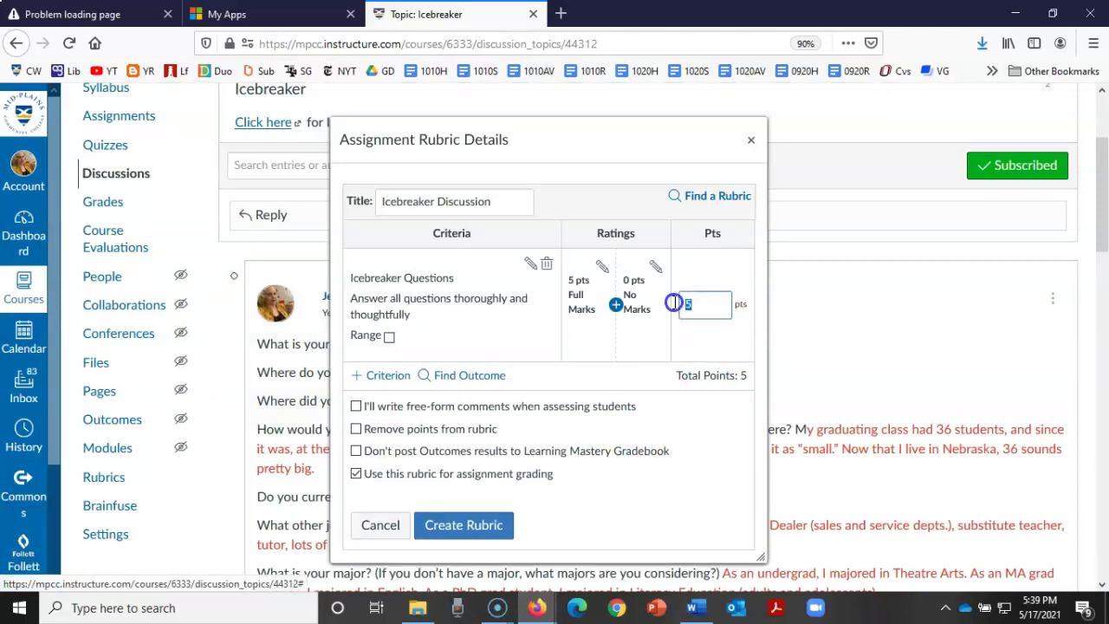
type("80")
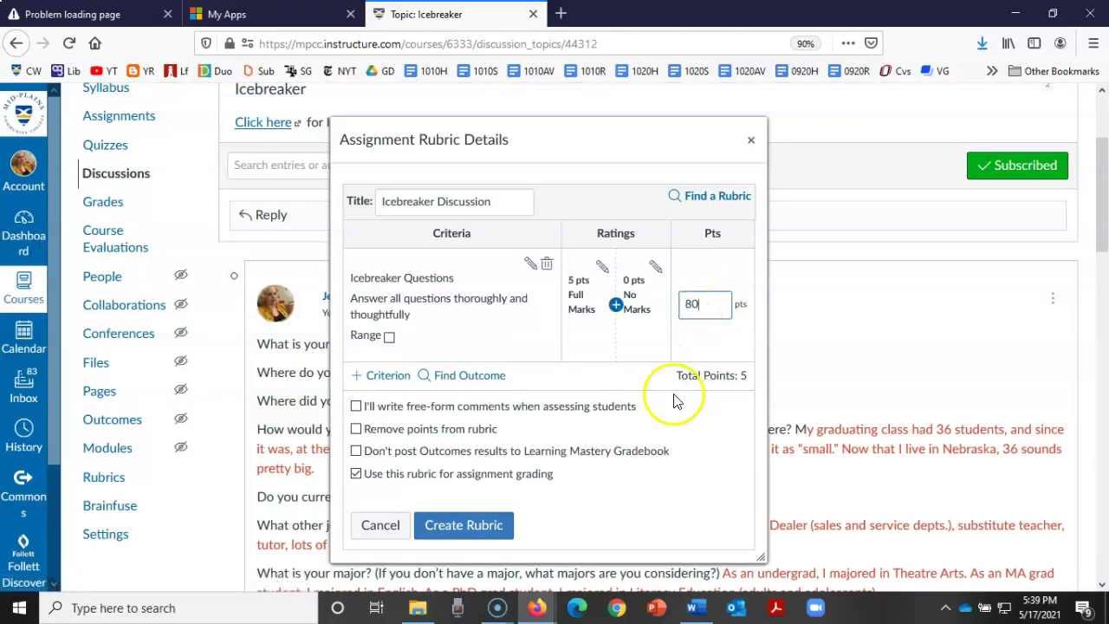
left_click(702, 428)
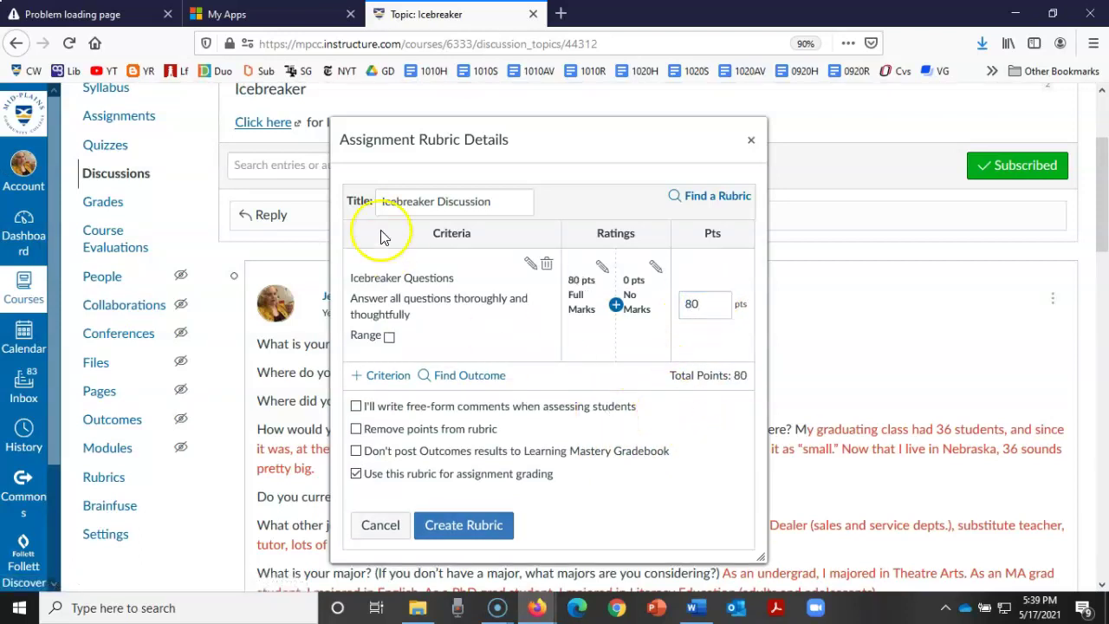
Add an "Engagement" criterion with the long description "Responds to at least four other students' posts. Engages in back-and-forth conversation throughout the unit."
left_click(371, 375)
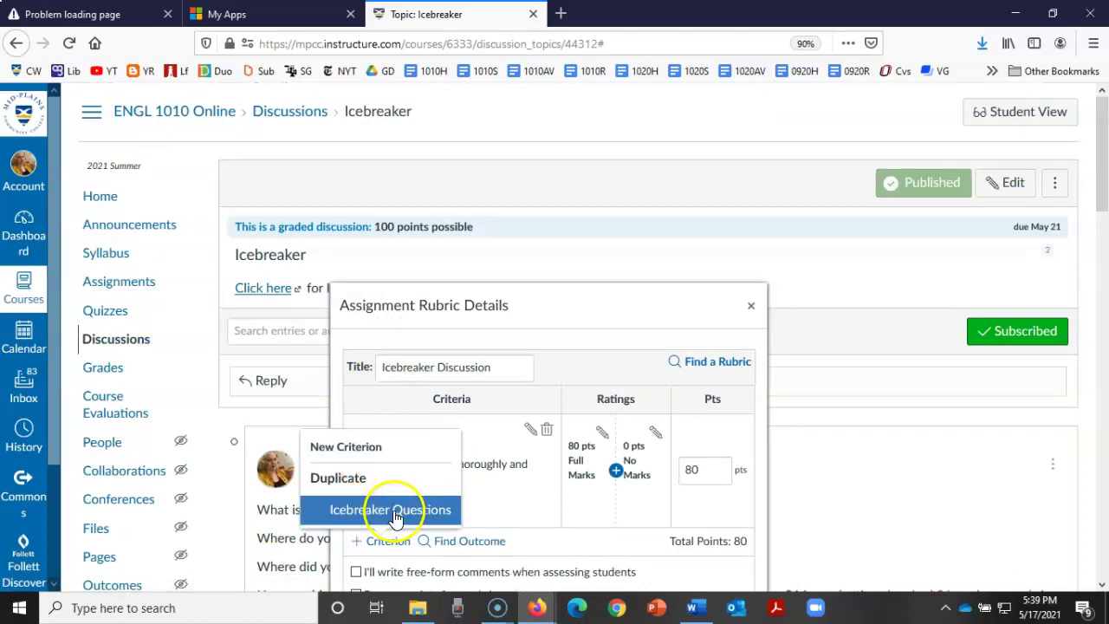
left_click(364, 458)
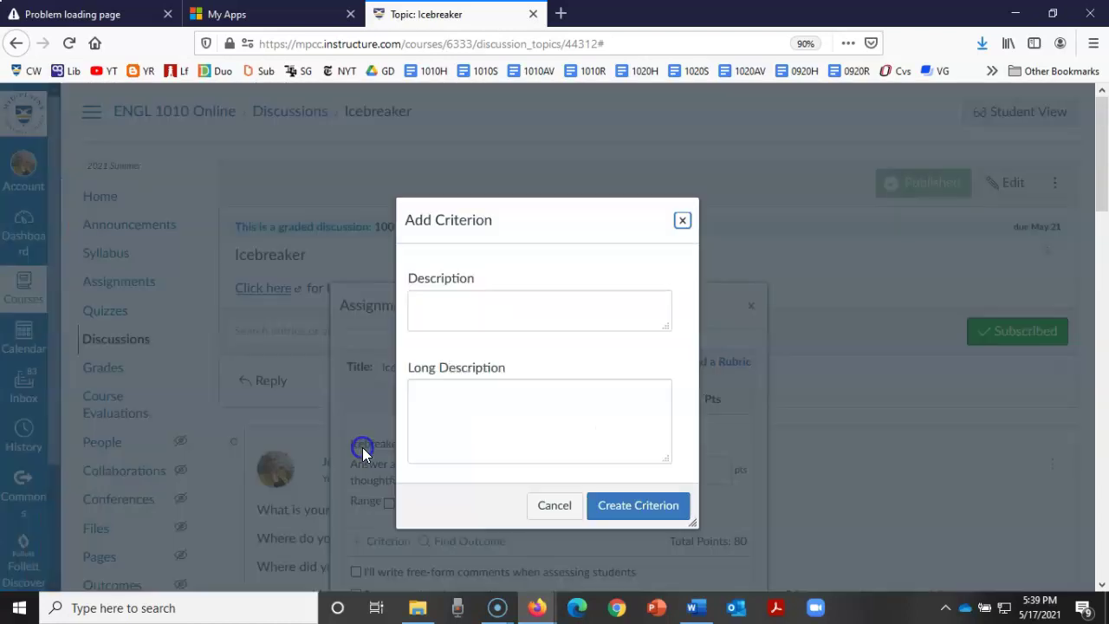
left_click(474, 313)
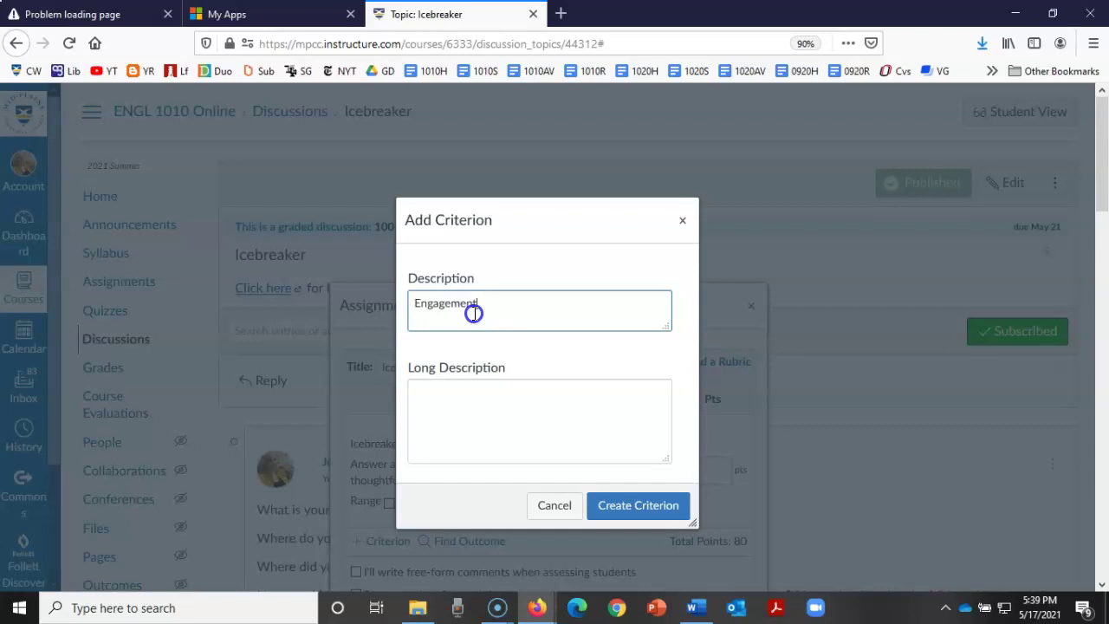
left_click(453, 416)
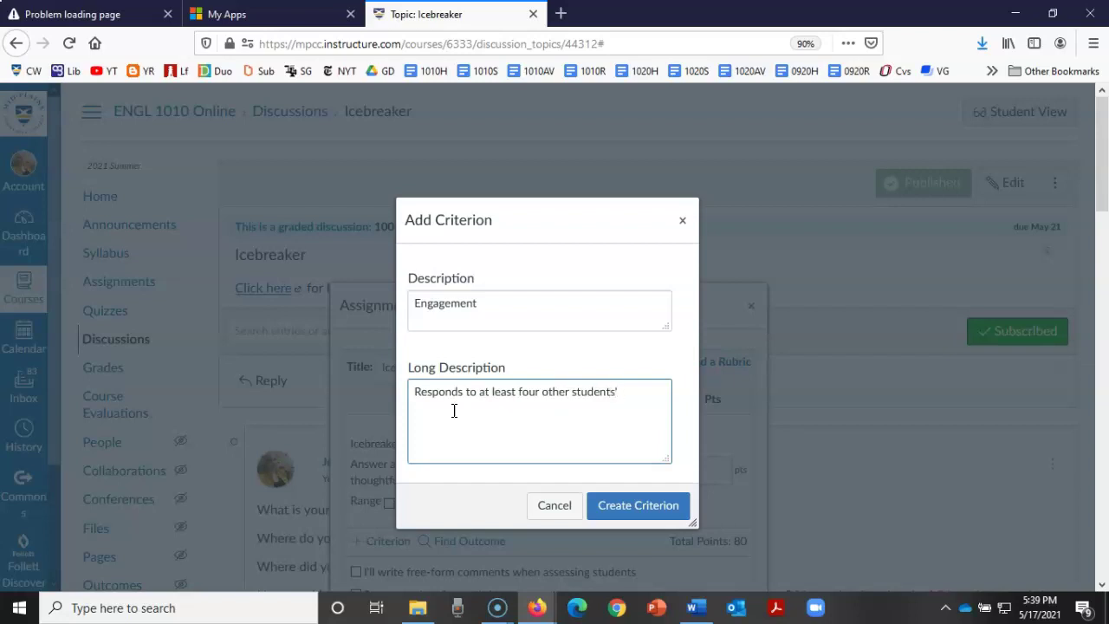
type("sts. Engages in back-and-forth")
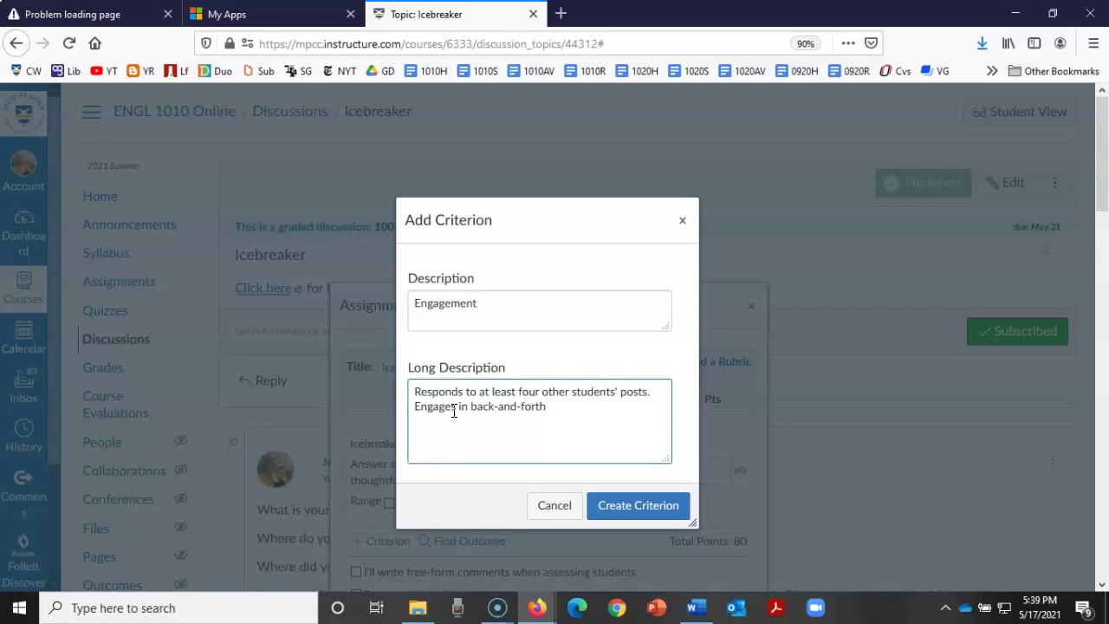
type(" conversation througohout the unit")
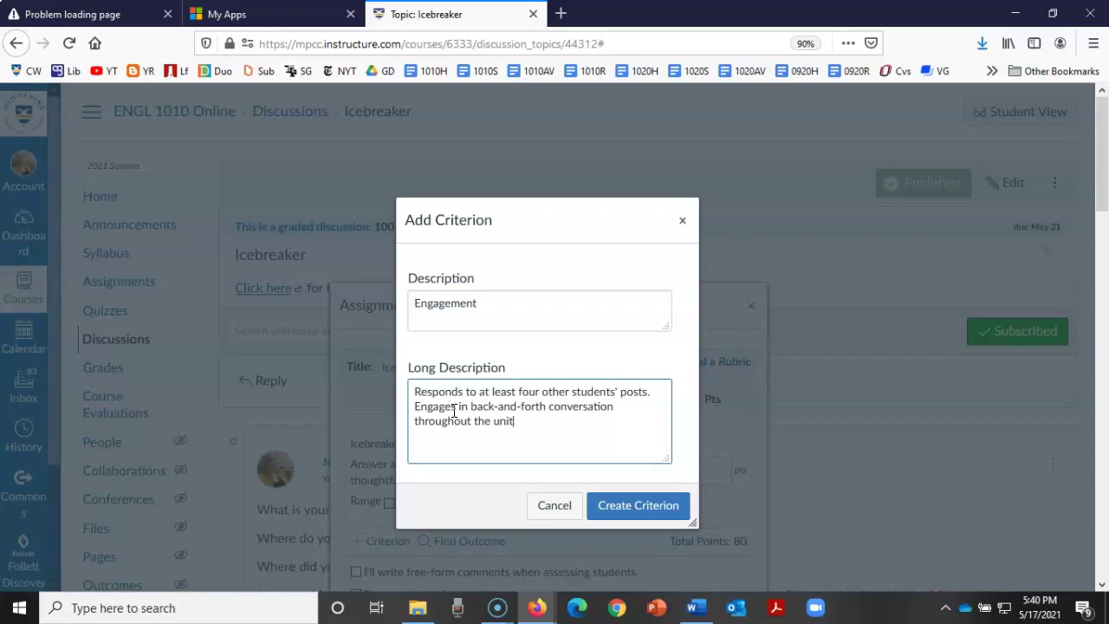
type(".")
left_click(454, 413)
left_click(634, 508)
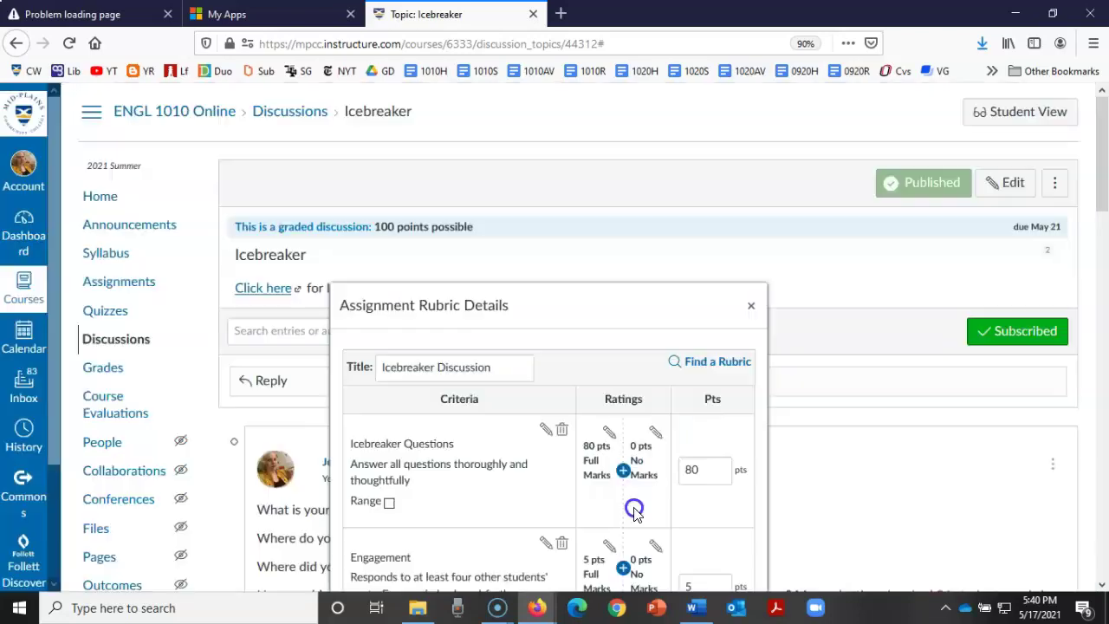
Set the Engagement criterion to 20 points and create the rubric
scroll(664, 425, "down", 2)
scroll(675, 417, "down", 4)
double_click(703, 340)
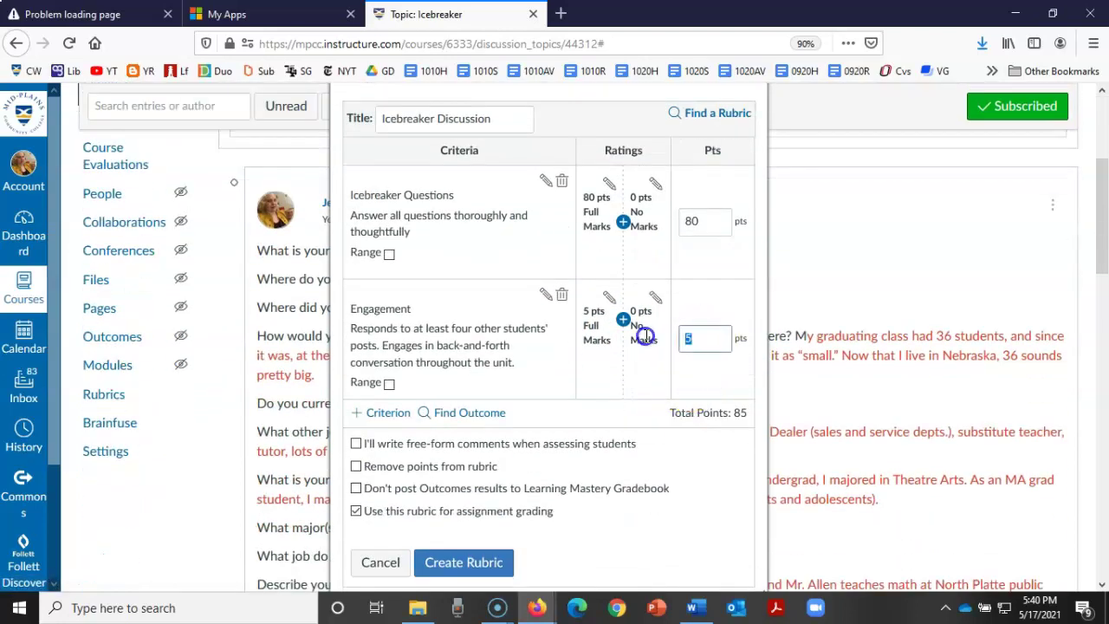
type("20")
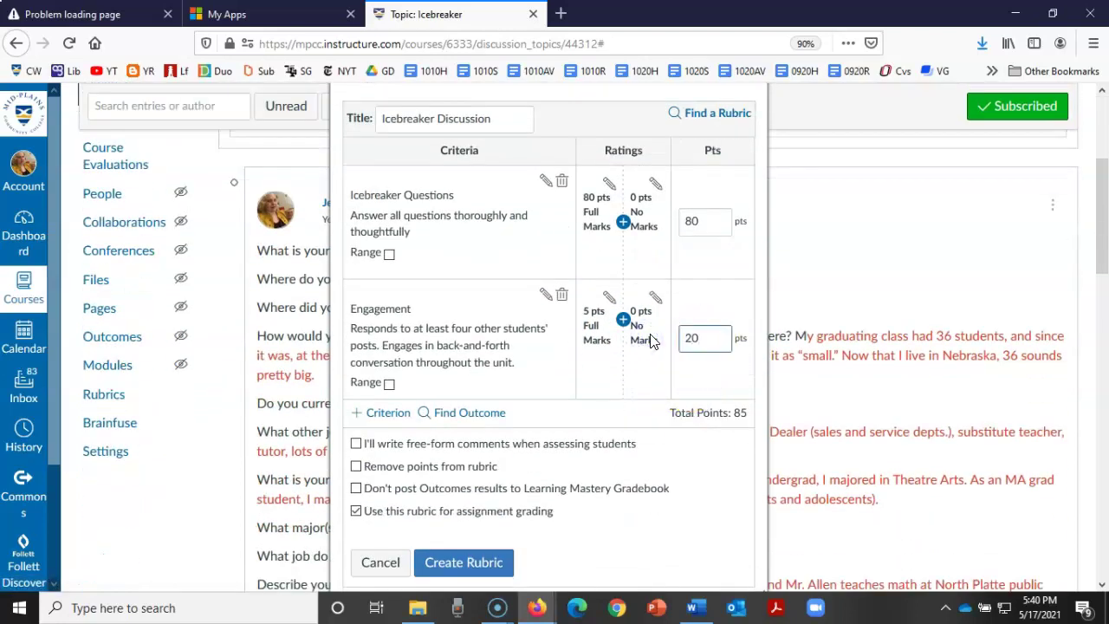
left_click(476, 565)
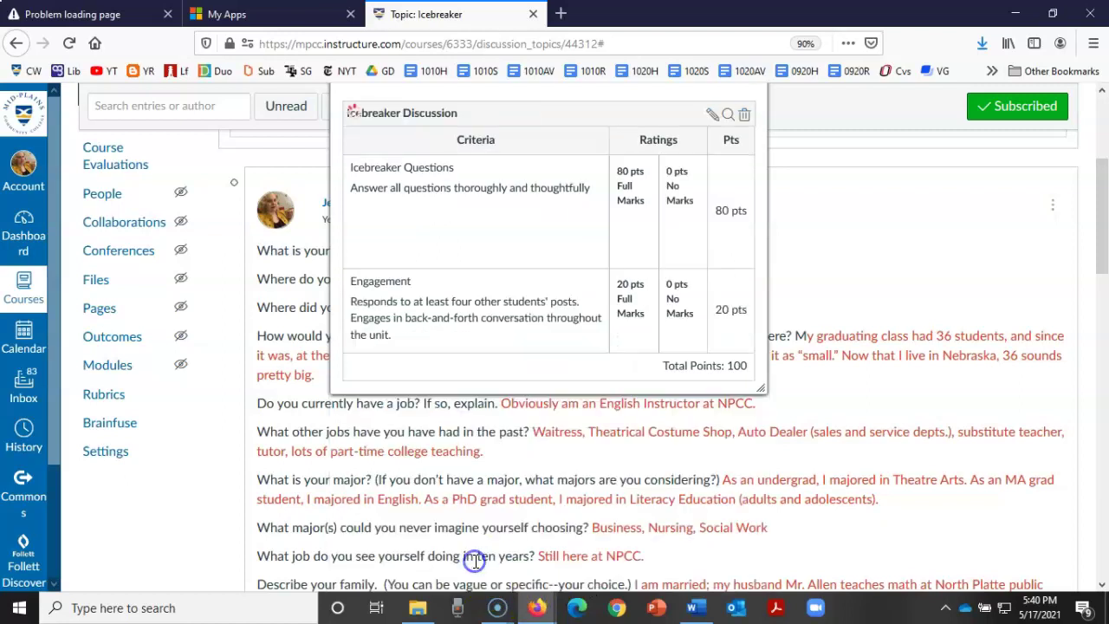